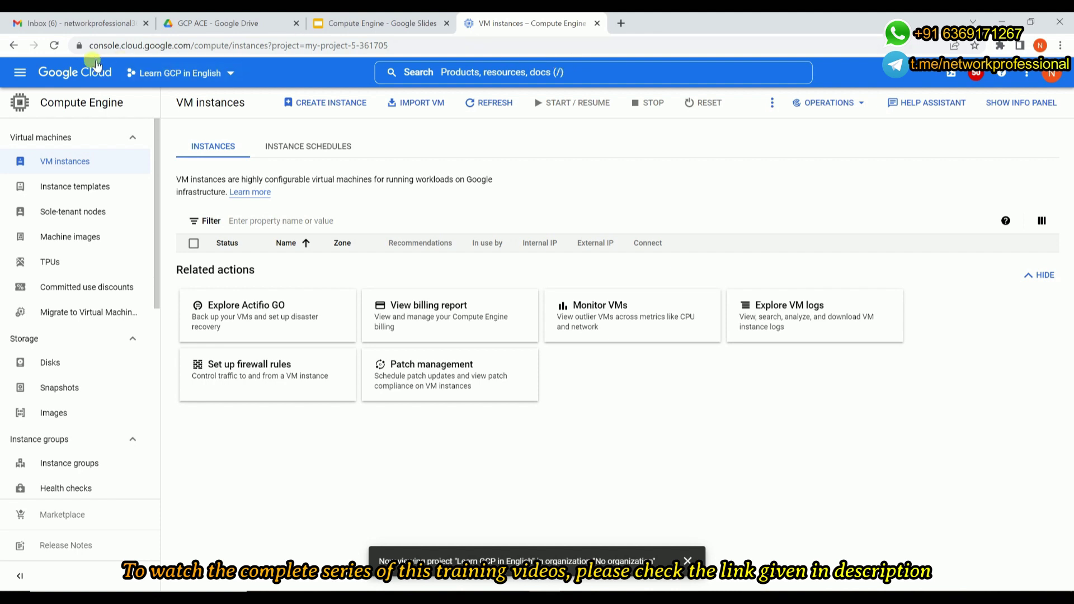
left_click(21, 74)
mouse_move(85, 286)
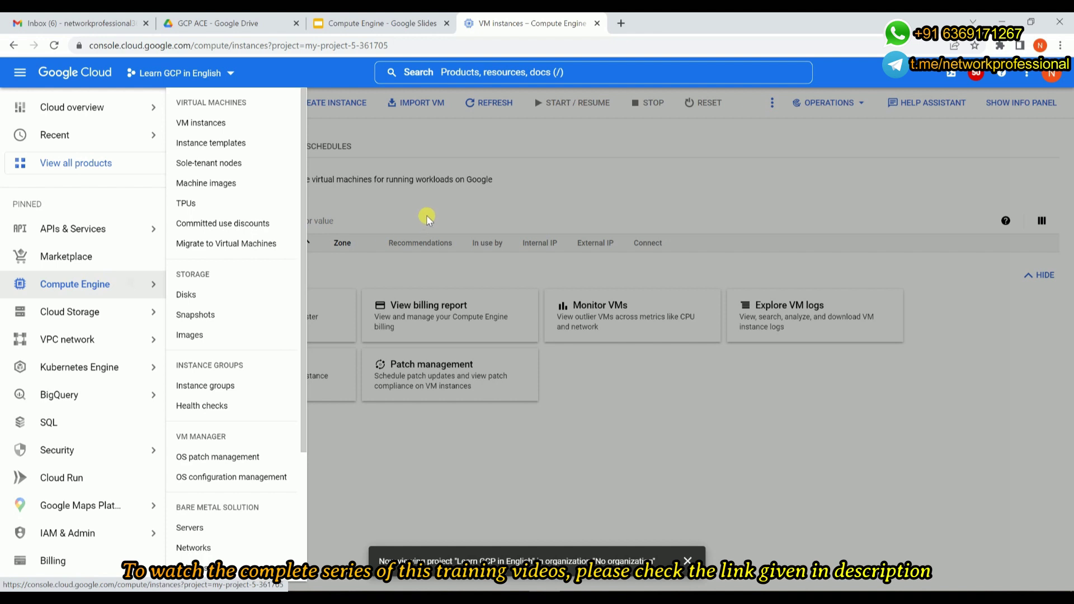
left_click(605, 182)
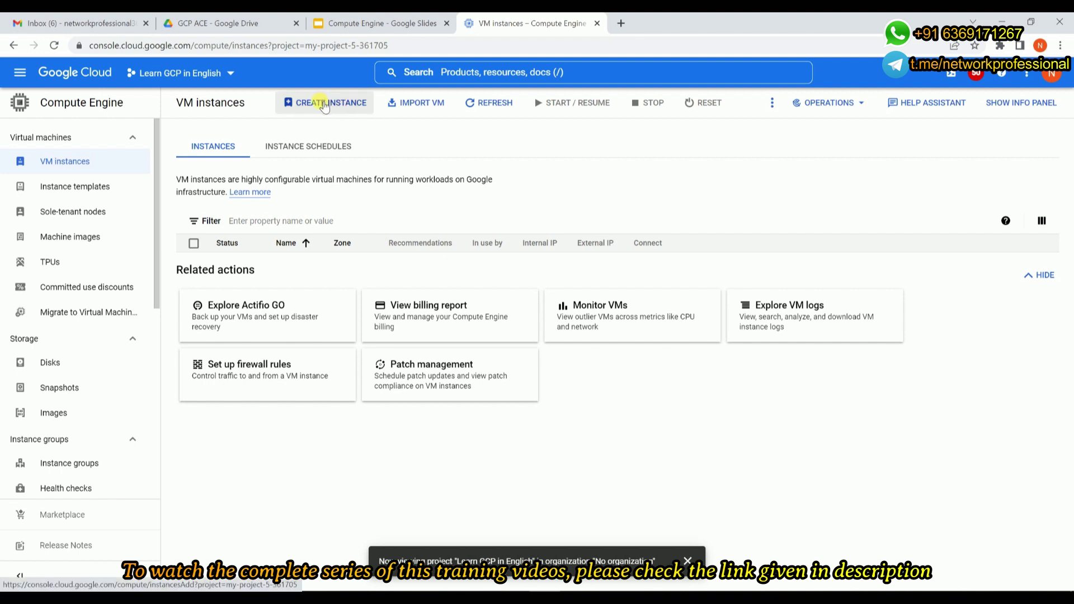
Step: Start creating a new VM instance and name it my-vm-with-startup-script
left_click(322, 110)
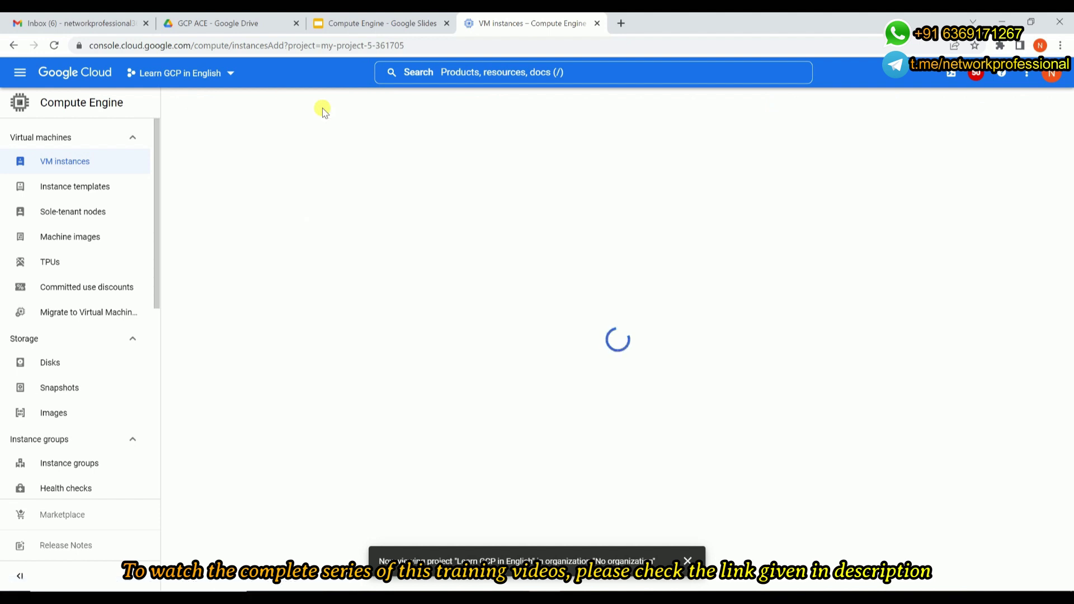
left_click(323, 149)
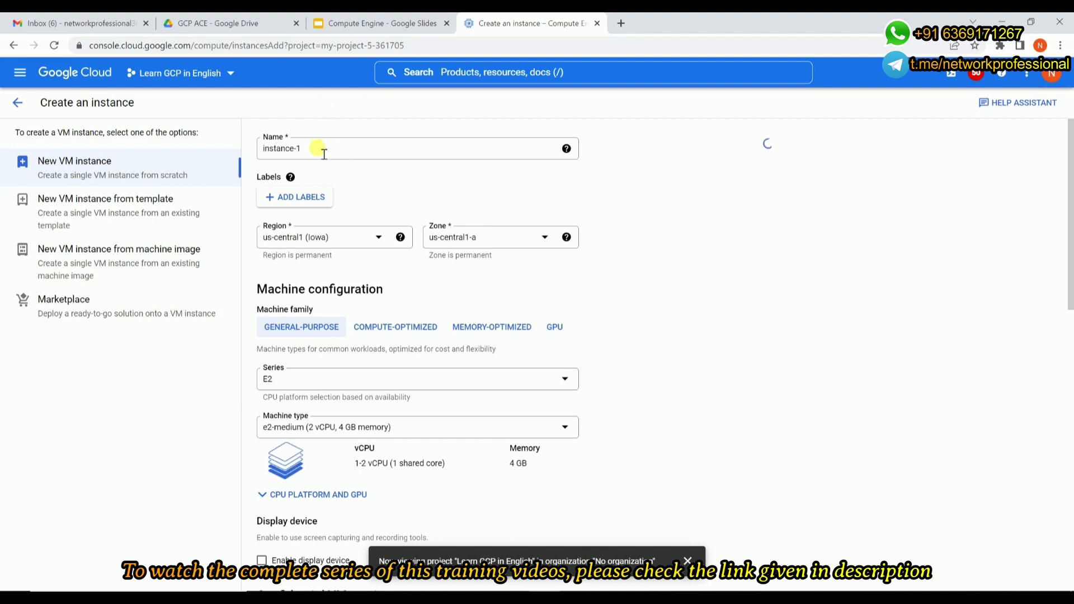
key("BackSpace")
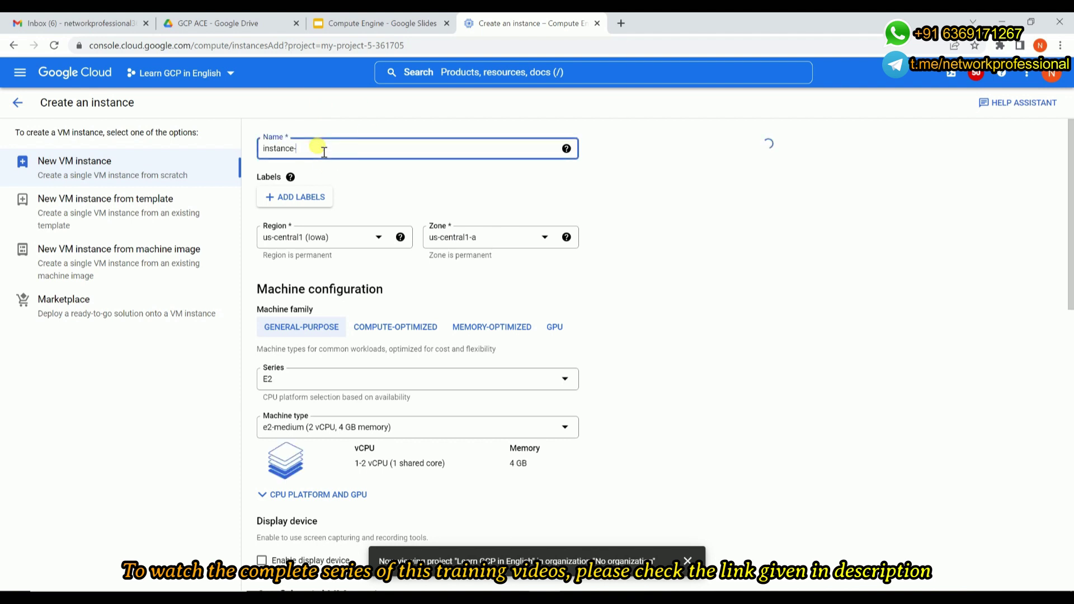
key("BackSpace")
key("BackSpace")
key("BackSpace")
key("BackSpace")
key("BackSpace")
key("BackSpace")
key("BackSpace")
key("BackSpace")
key("BackSpace")
type("my")
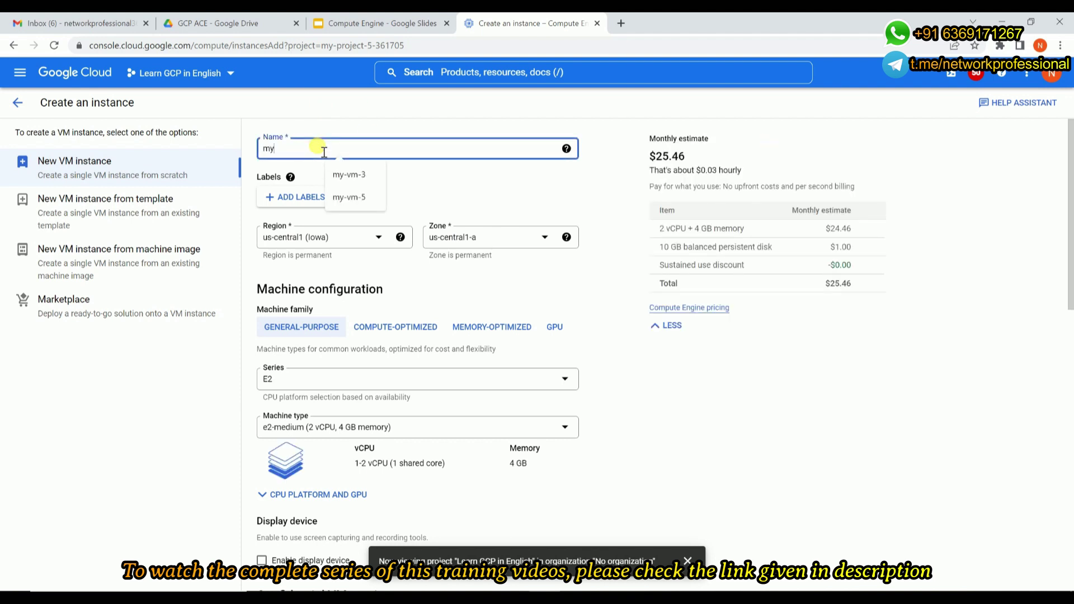
type("-vm-wi")
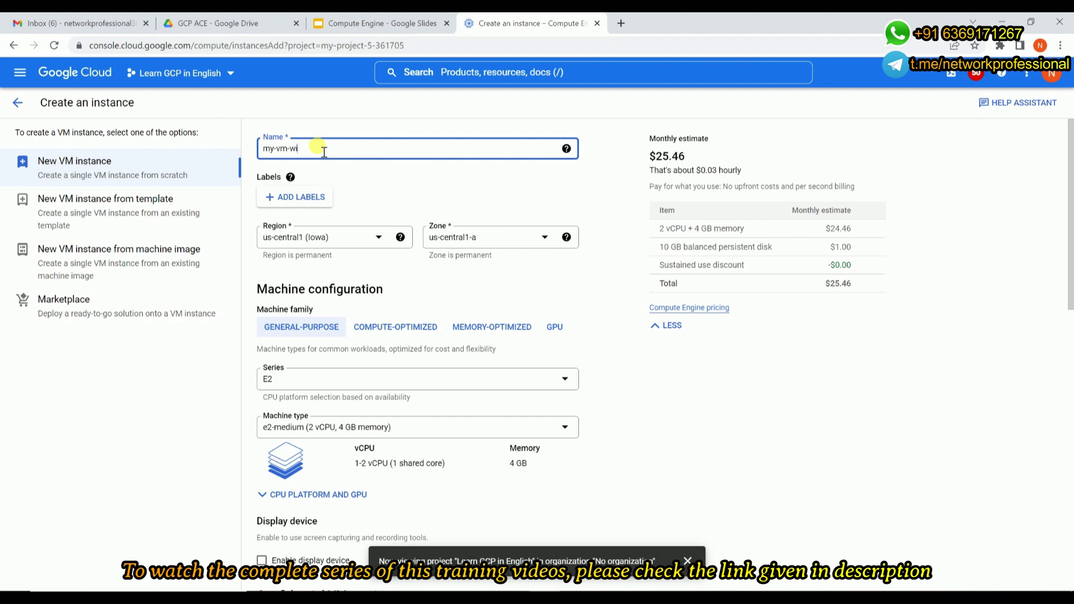
type("th-startup-script")
Step: Set the instance's machine type to the shared-core e2-micro with 1 GB memory
scroll(362, 177, "down", 1)
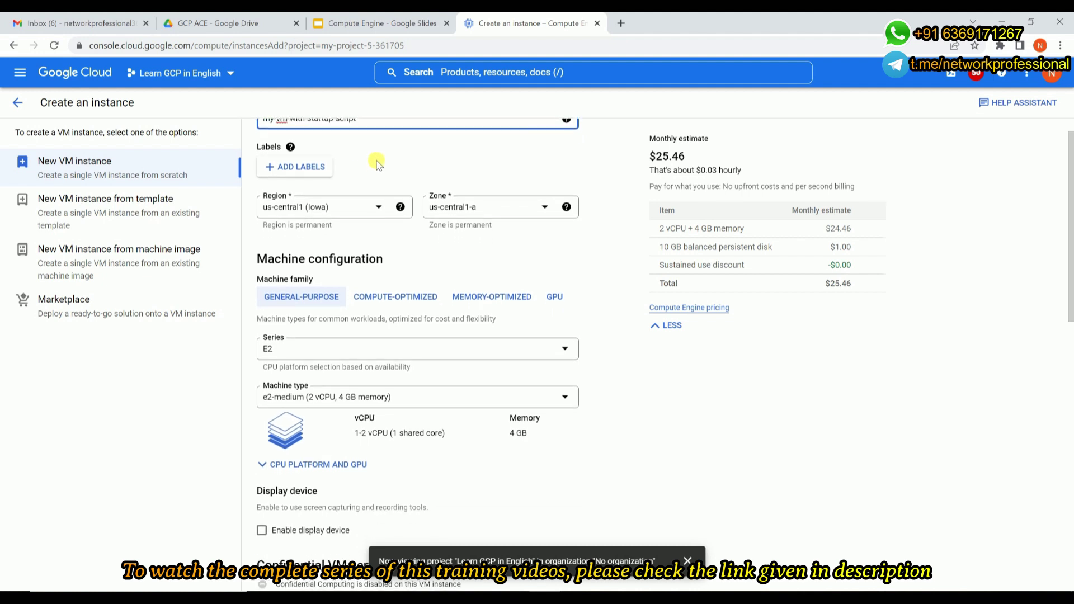
mouse_move(381, 224)
scroll(412, 339, "down", 1)
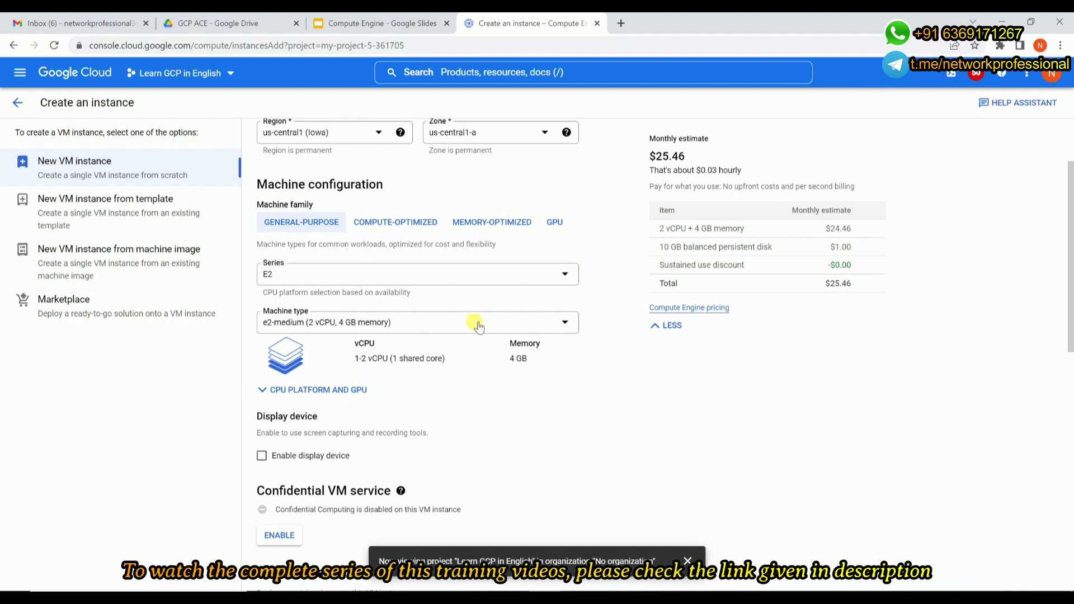
left_click(477, 324)
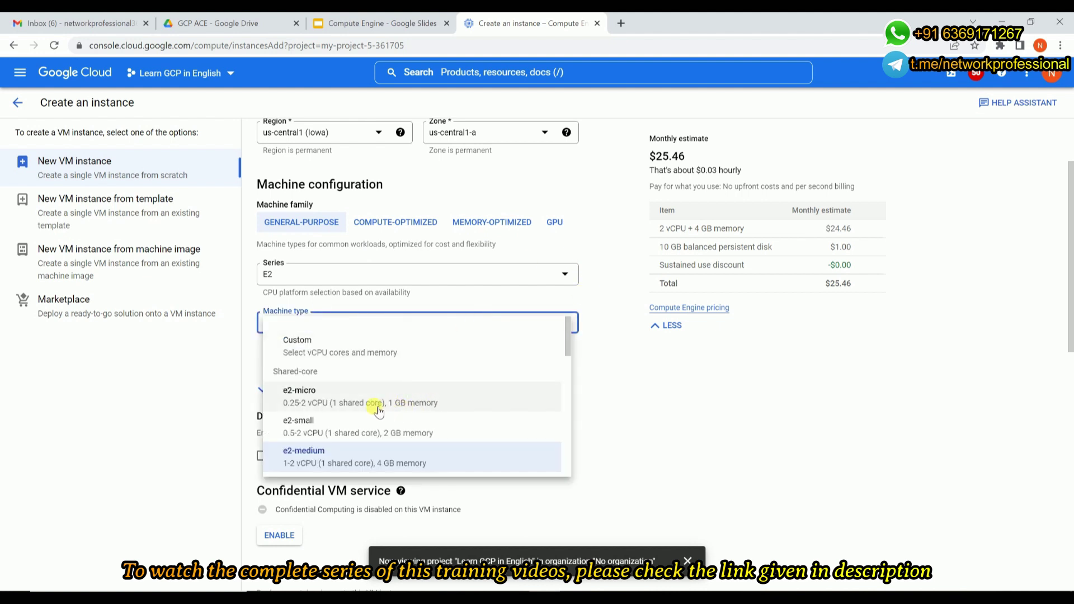
left_click(454, 397)
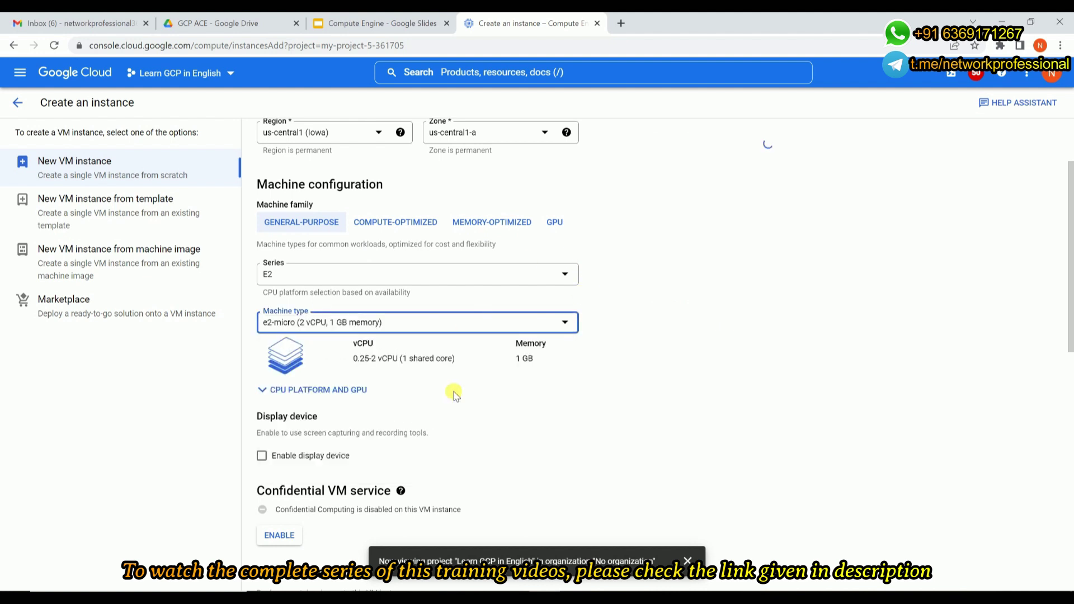
scroll(597, 341, "up", 1)
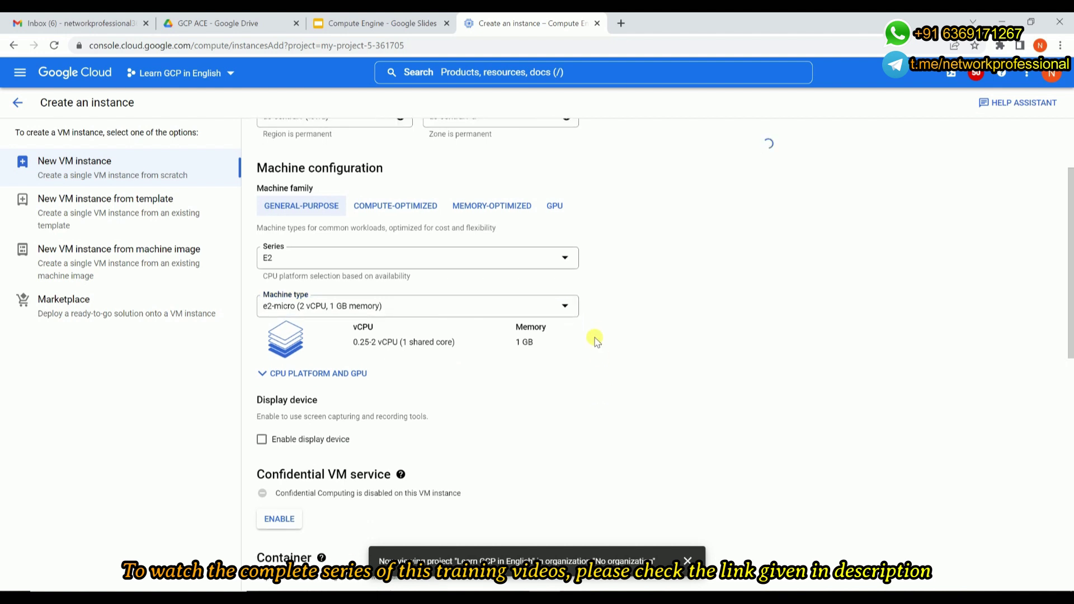
Step: Allow HTTP traffic in the instance's firewall settings
scroll(597, 339, "down", 7)
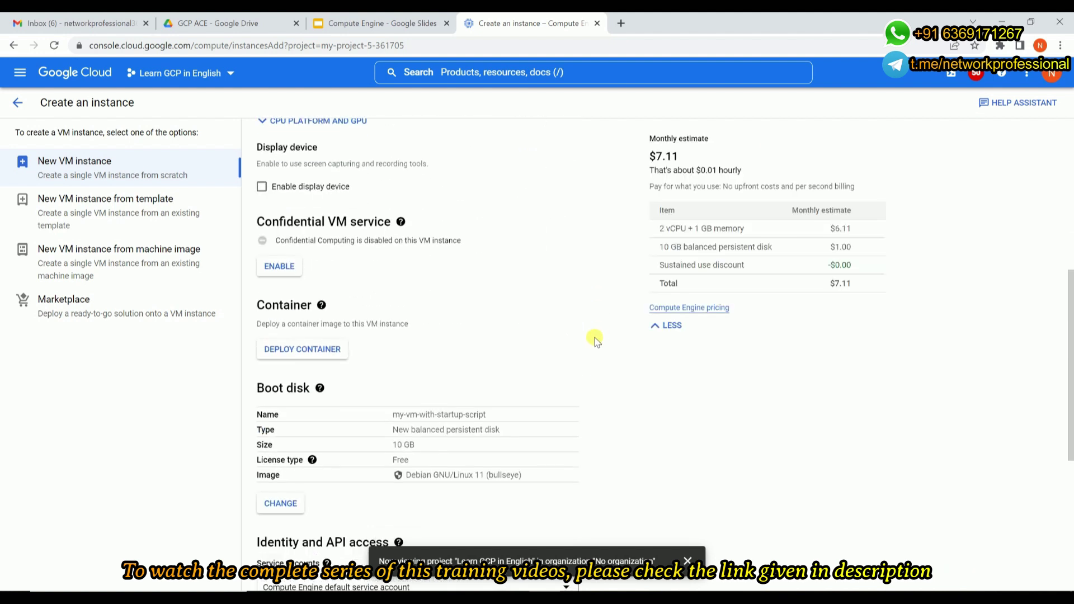
scroll(597, 341, "down", 2)
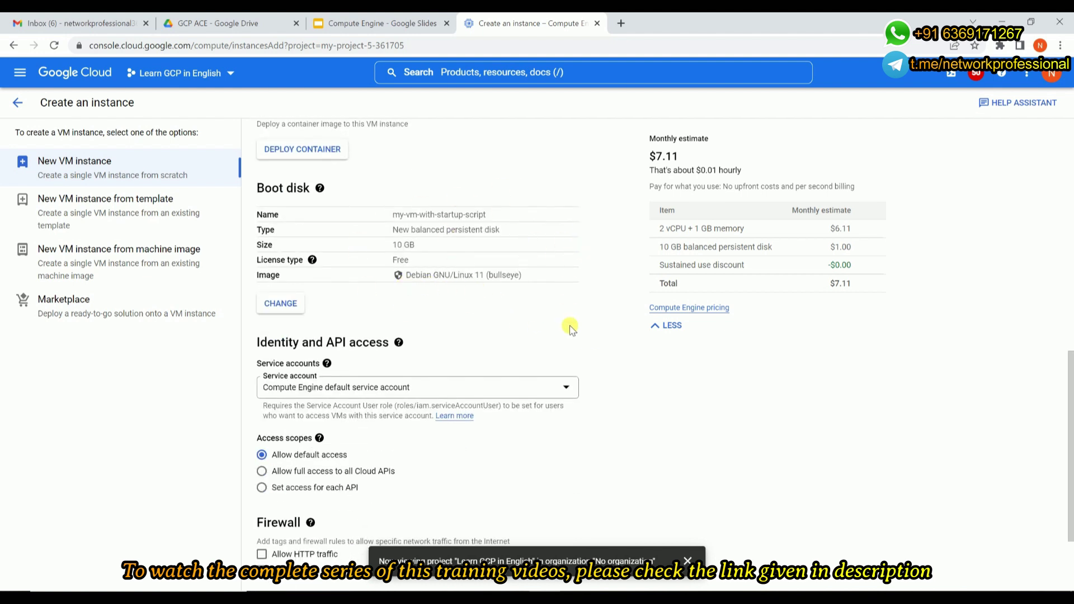
scroll(570, 329, "down", 2)
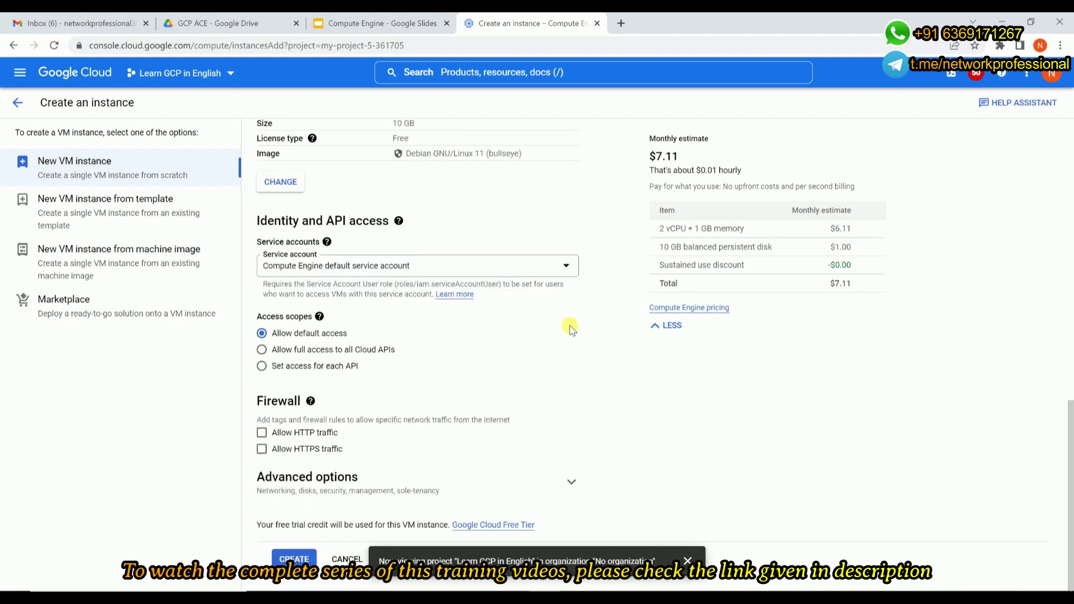
left_click(262, 433)
Step: Expand the Management section of the advanced options and place the cursor in the empty startup script
left_click(571, 482)
scroll(574, 485, "down", 3)
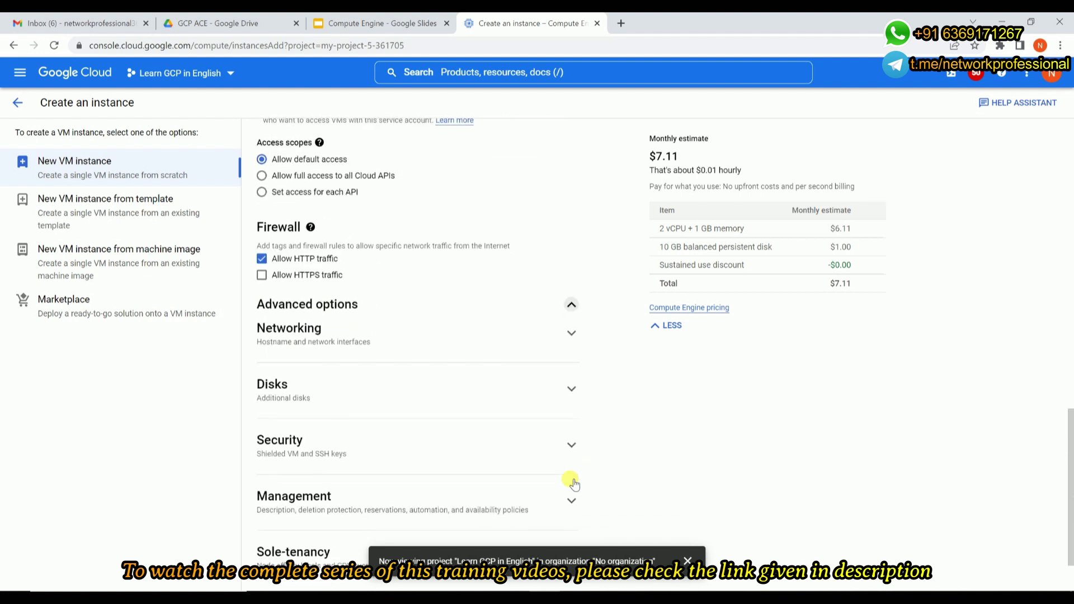
scroll(574, 484, "down", 1)
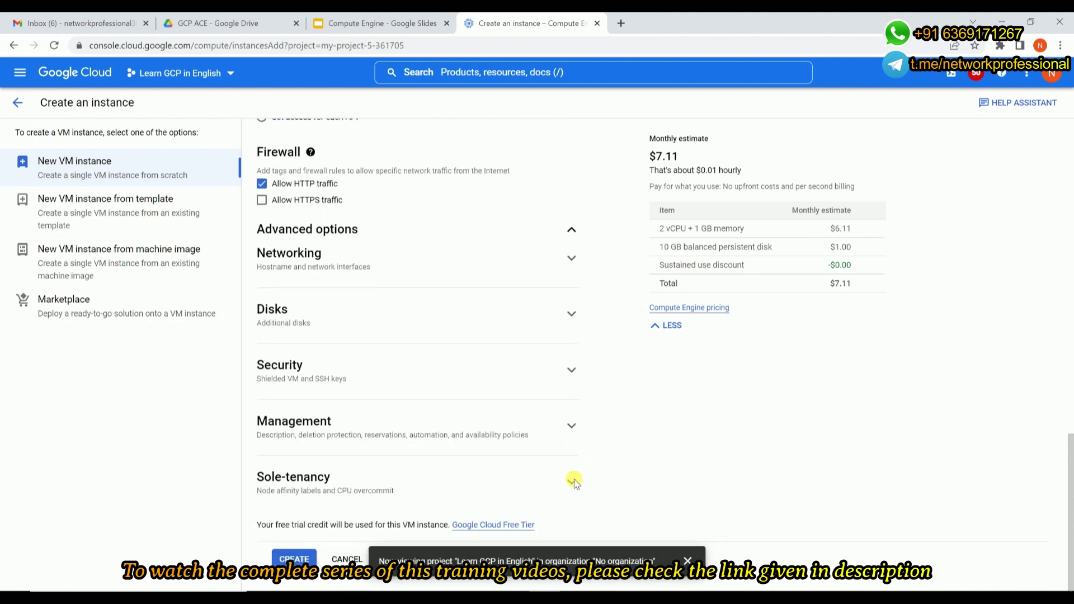
left_click(407, 426)
scroll(405, 420, "down", 1)
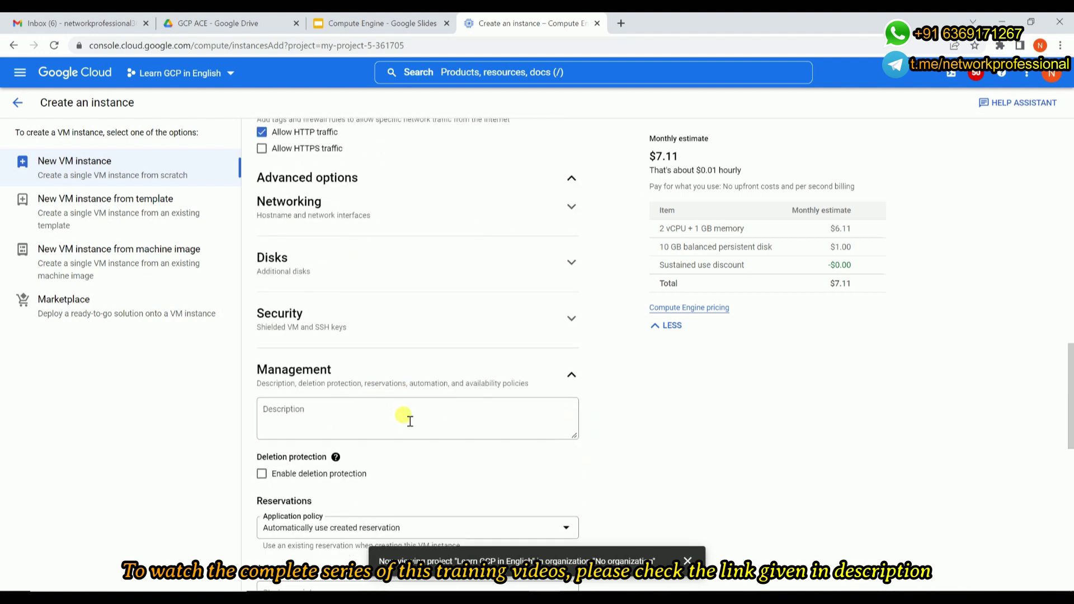
scroll(464, 427, "down", 3)
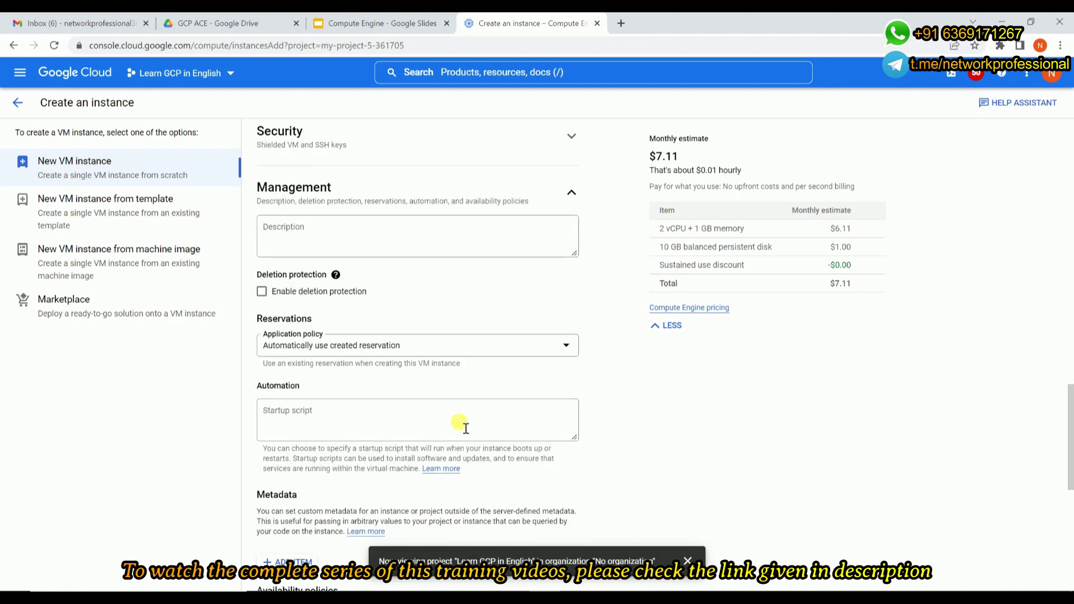
left_click(329, 415)
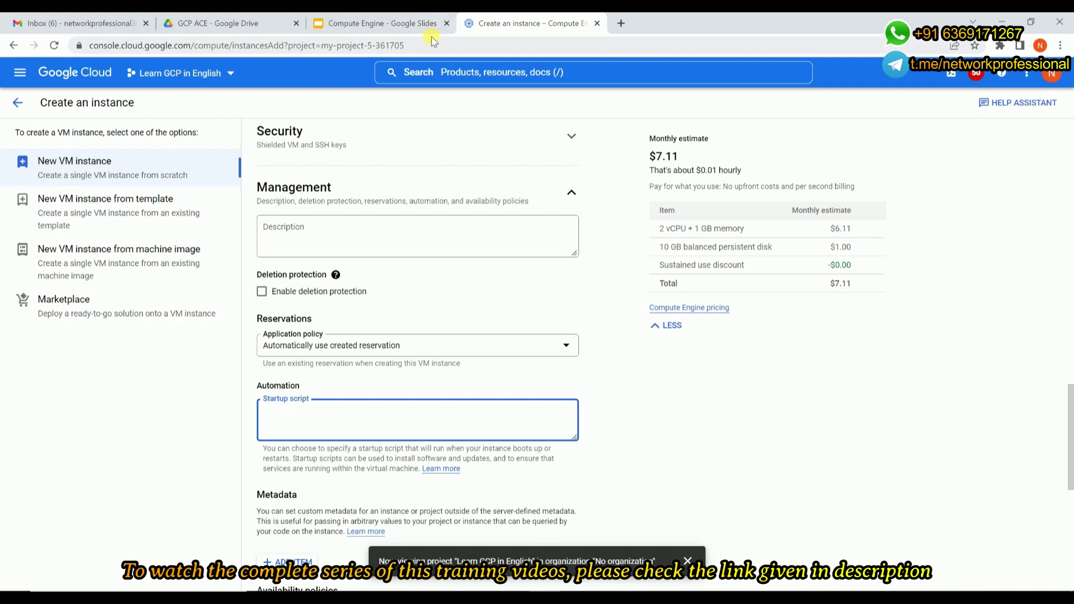
Step: Copy the Apache install bash script from the Compute Engine slides into the instance's startup script and enlarge the box to show it fully
left_click(395, 25)
left_click(500, 236)
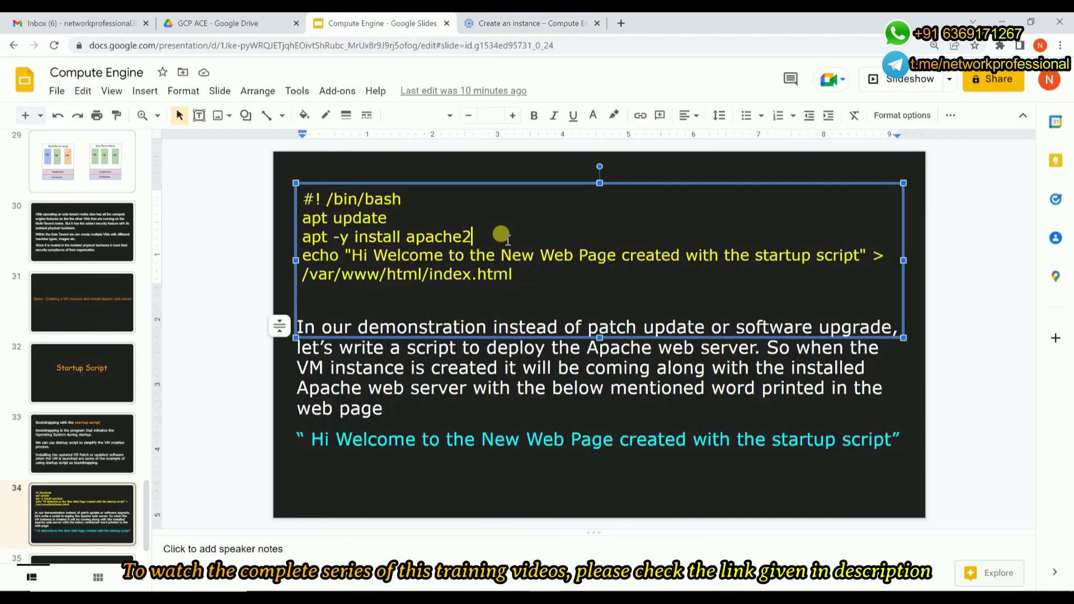
left_click_drag(512, 275, 301, 197)
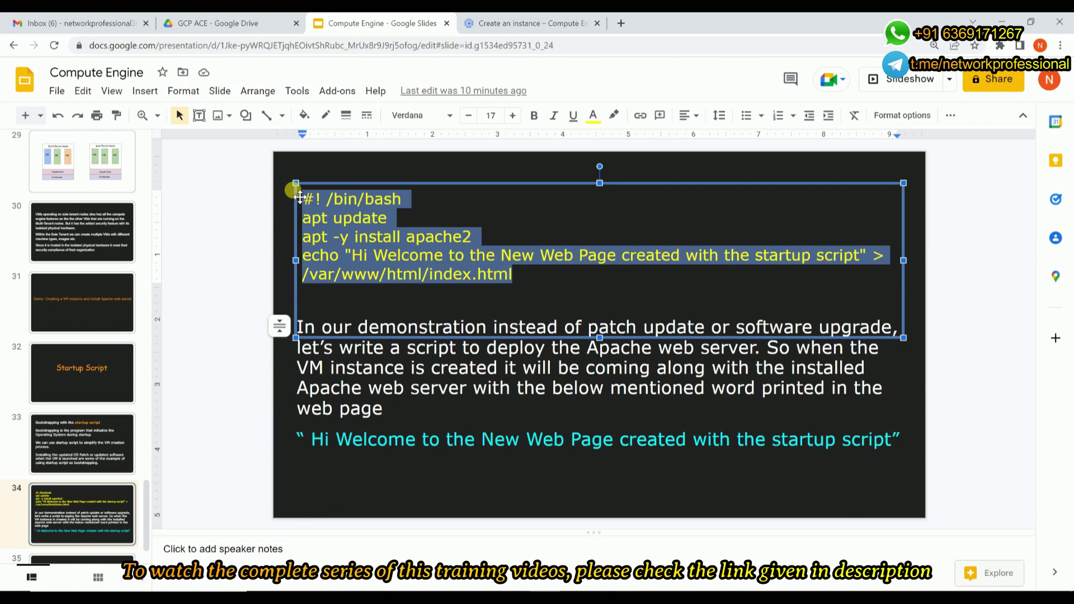
left_click(526, 23)
key("ctrl+v")
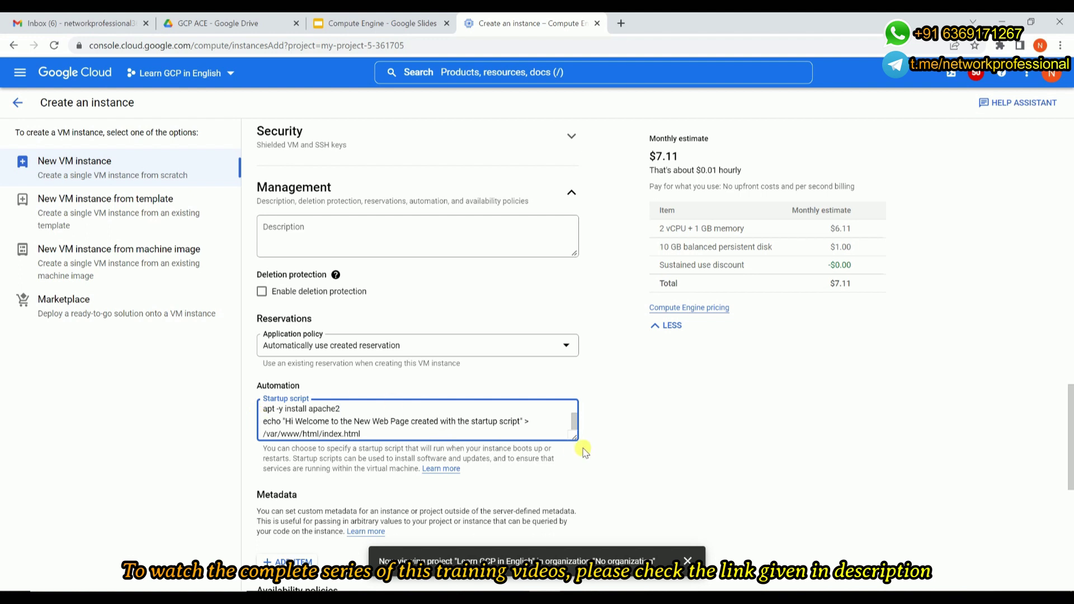
left_click_drag(571, 433, 572, 497)
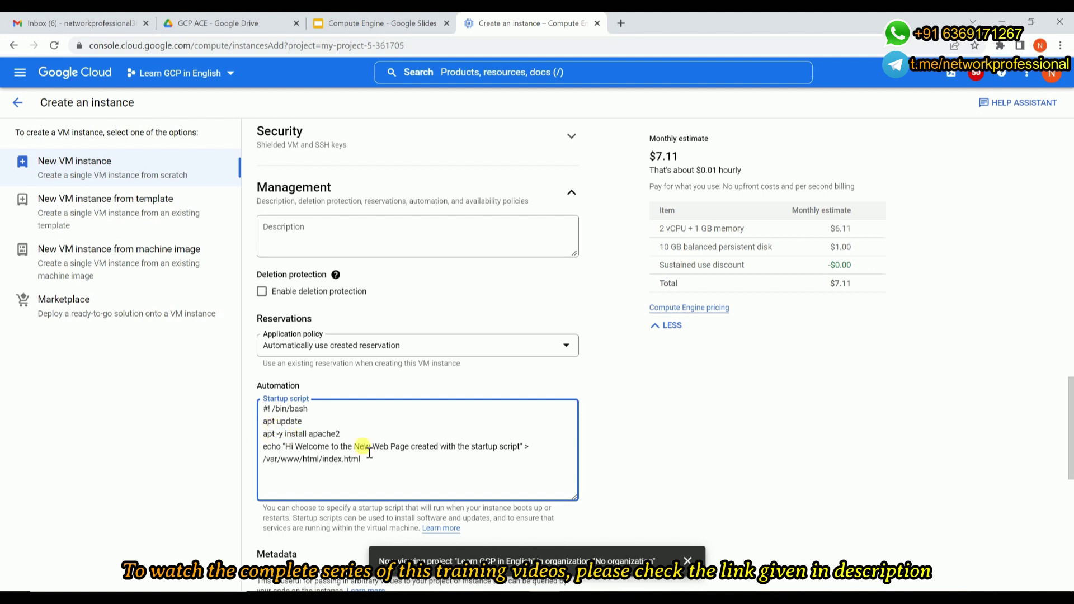
Step: Create the VM instance with the remaining settings at their defaults and dismiss the project notification
scroll(370, 453, "down", 2)
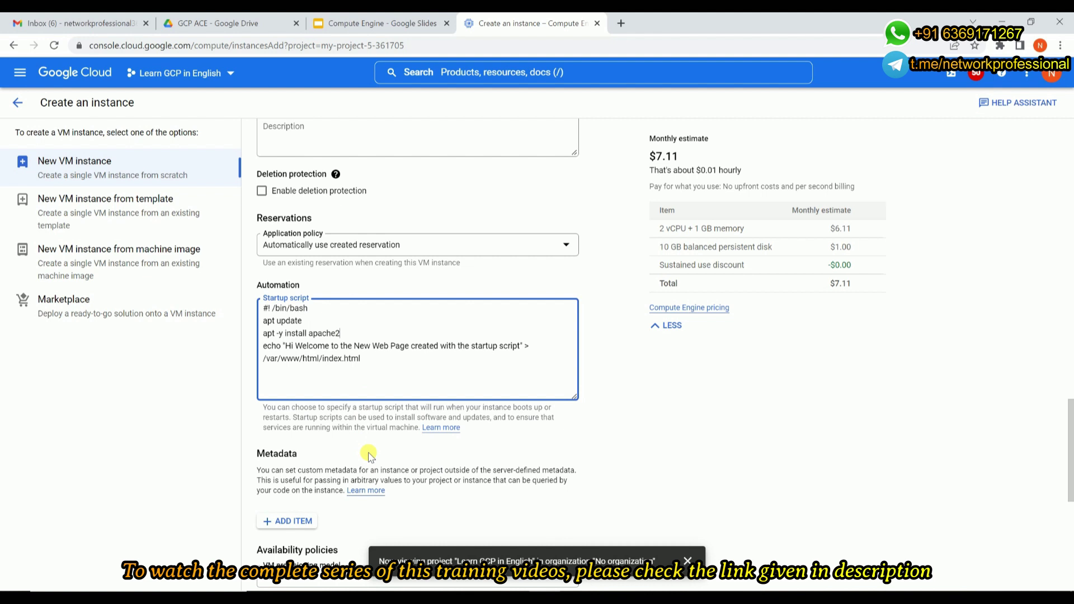
scroll(369, 456, "down", 4)
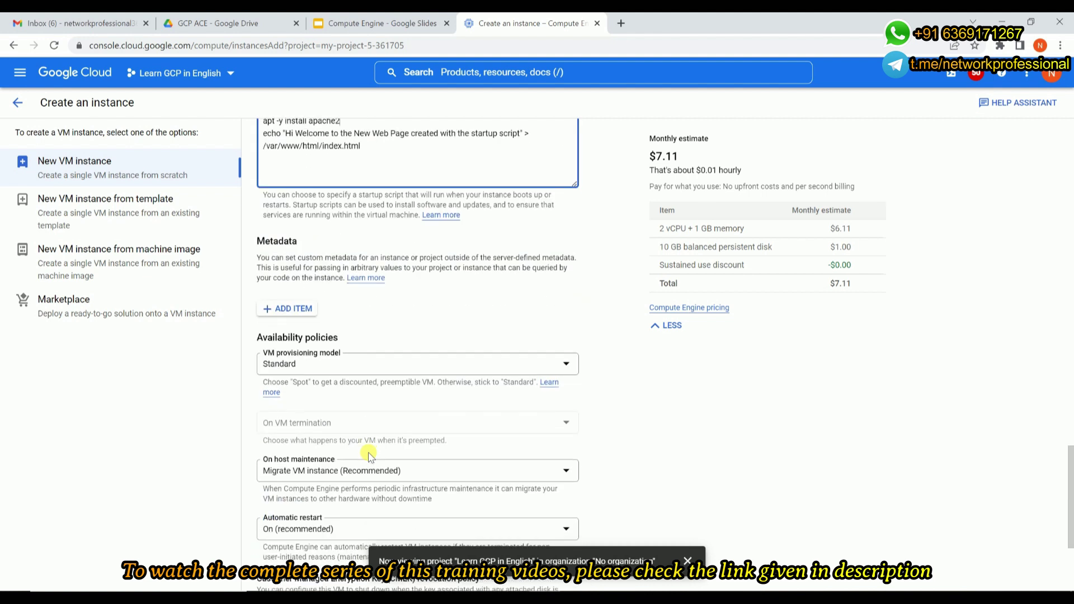
scroll(250, 433, "down", 2)
scroll(250, 432, "down", 1)
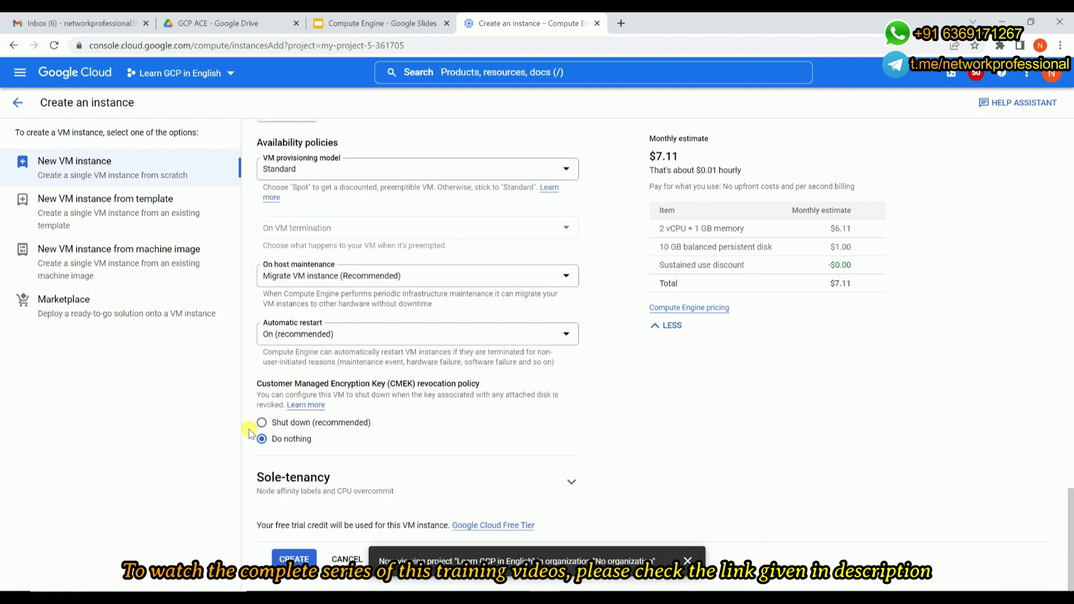
left_click(303, 558)
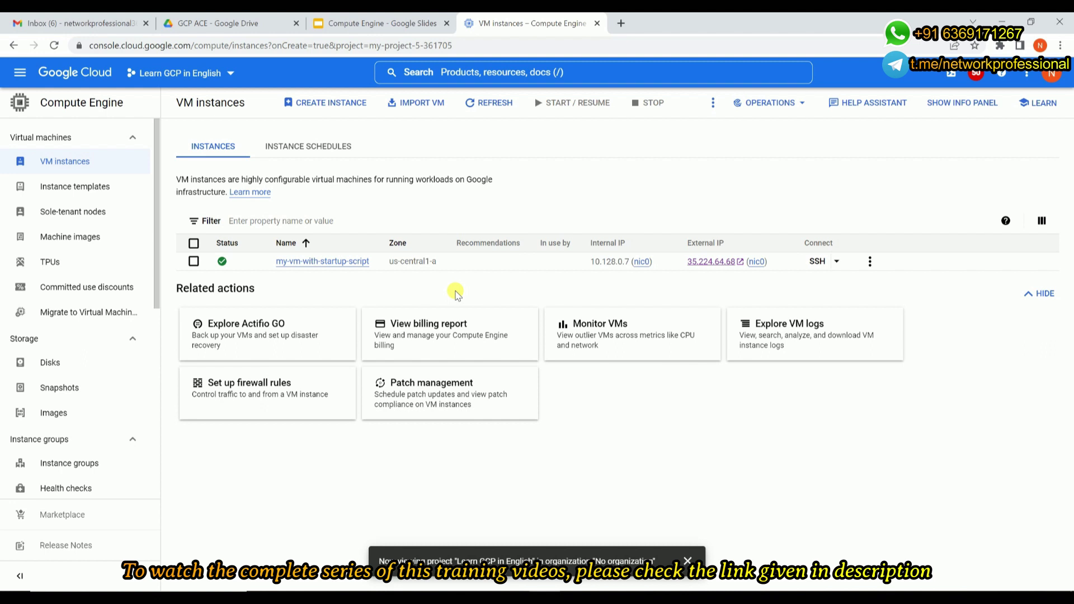
left_click(684, 561)
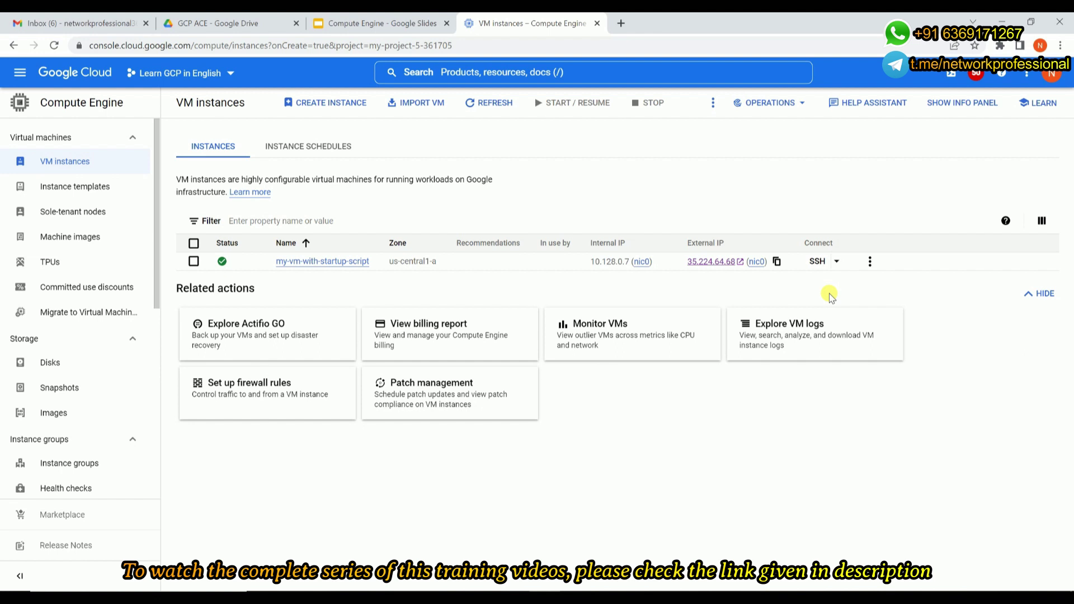
Step: Open the instance's external IP to check the web page text, and return to the VM instances list
left_click(707, 262)
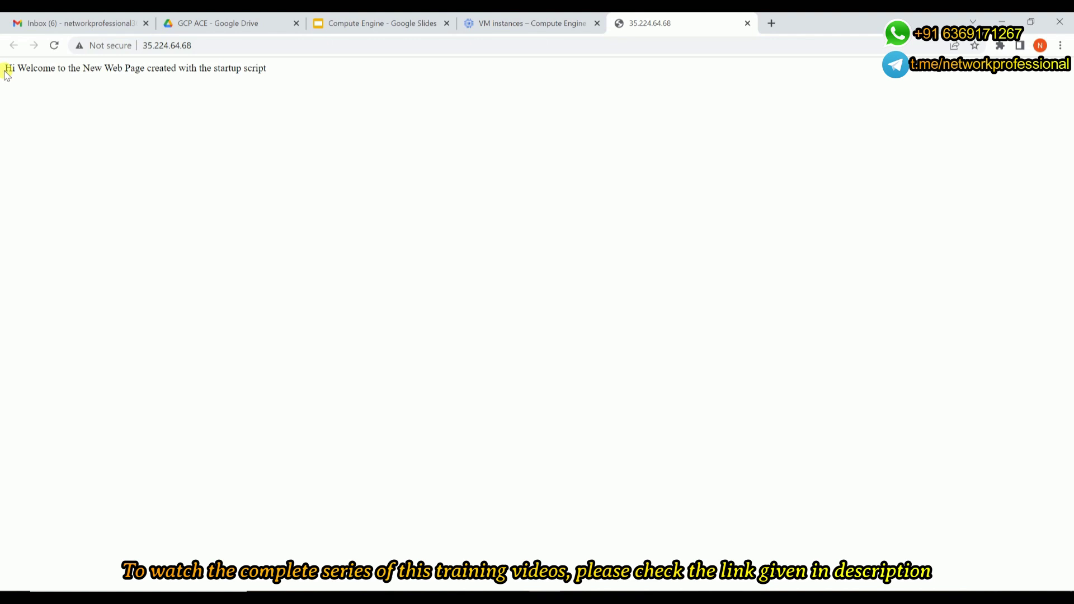
left_click_drag(5, 72, 299, 78)
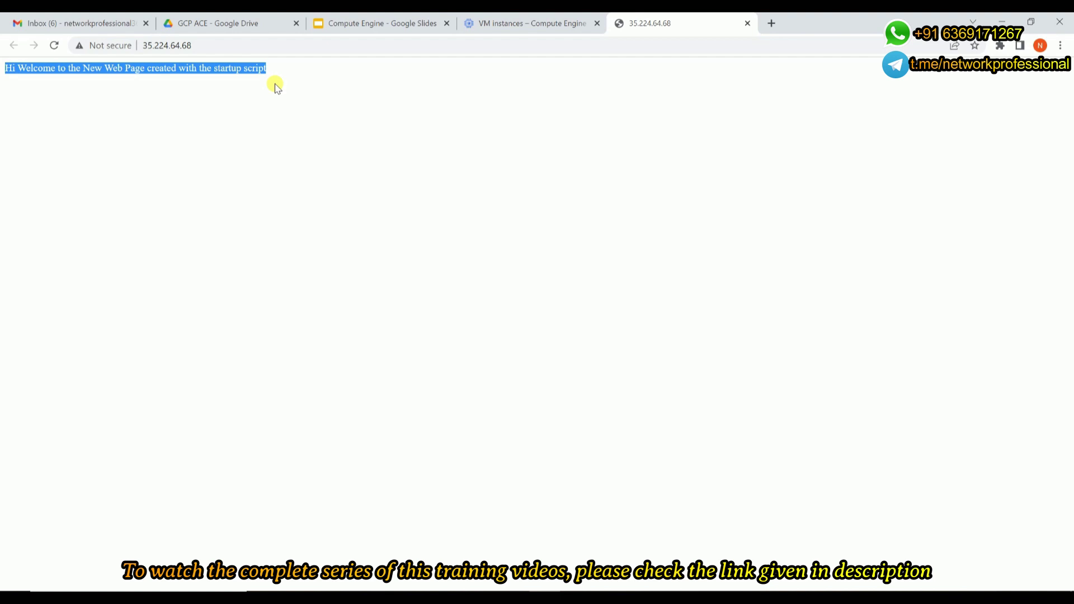
left_click(508, 27)
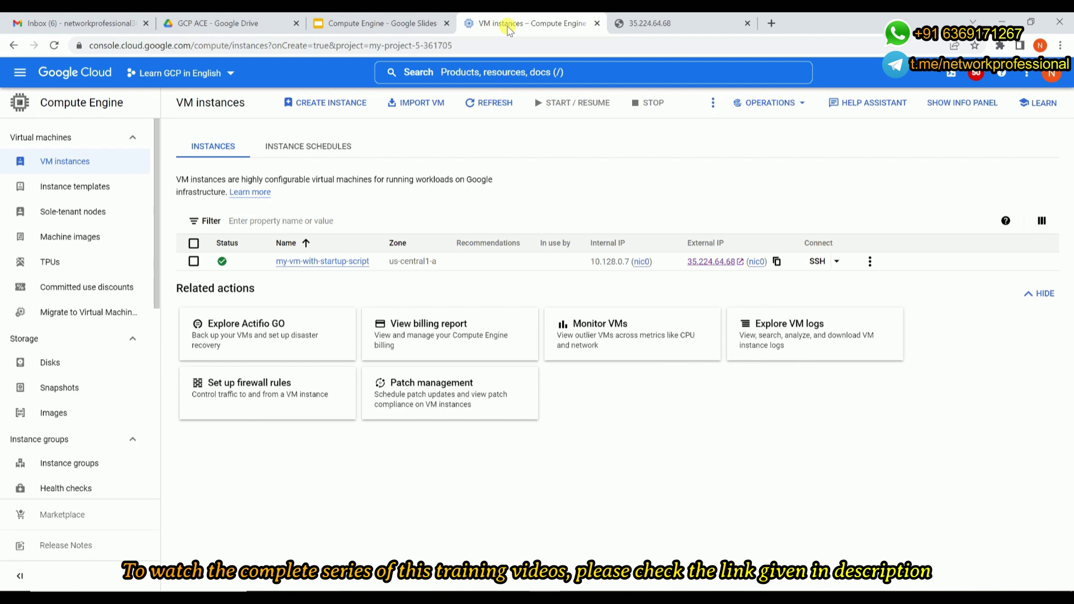